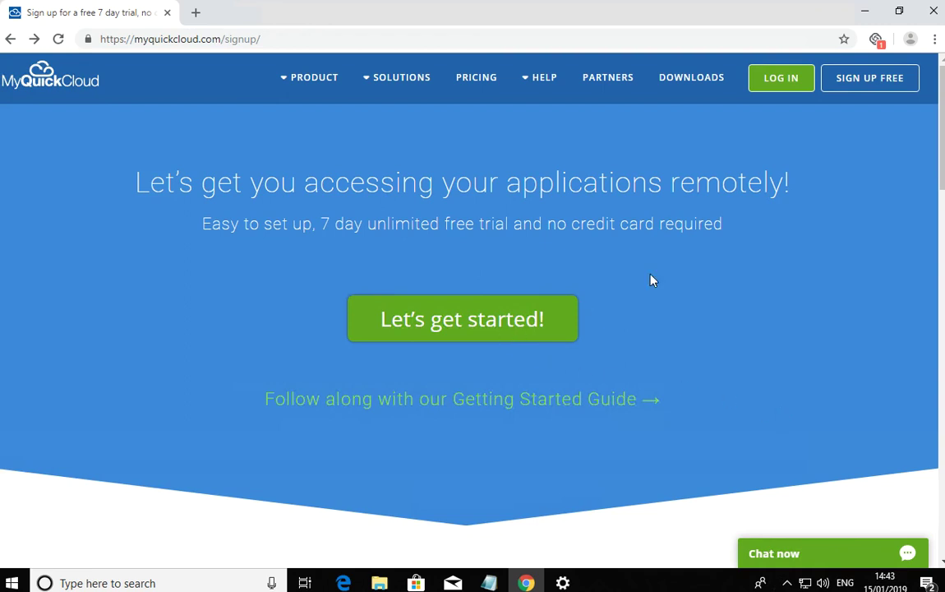
Start a free sign-up and enter the account e-mail and matching password twice
click(843, 82)
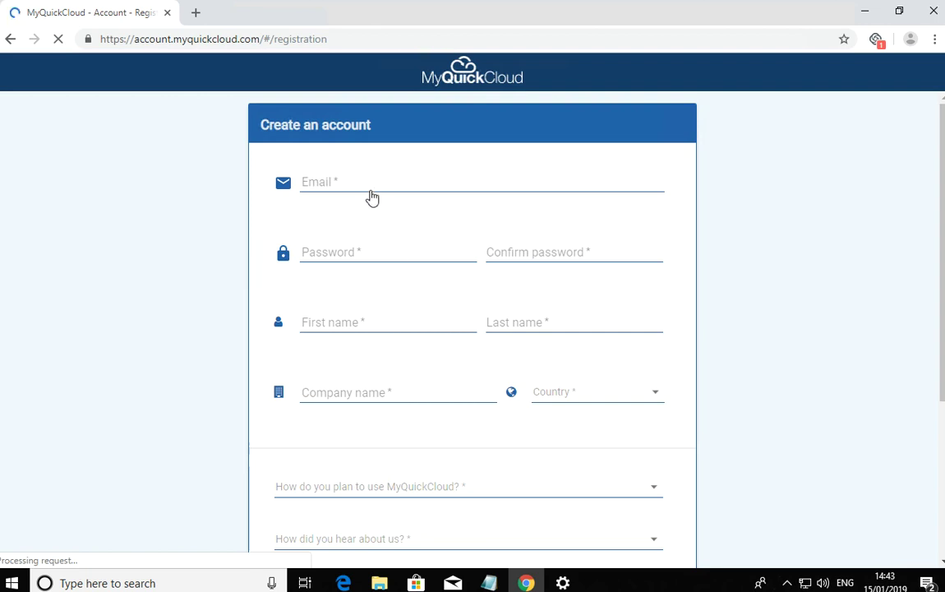
click(347, 182)
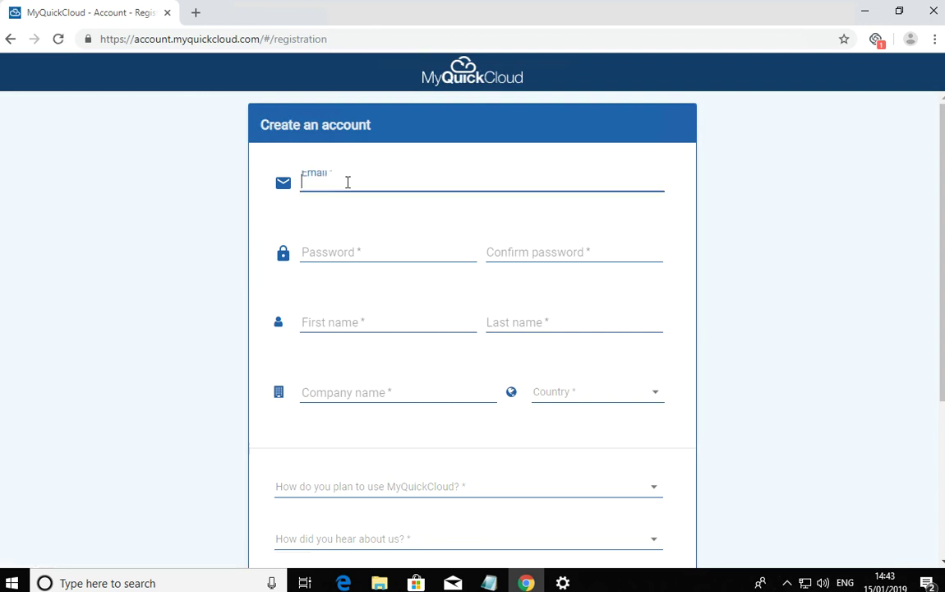
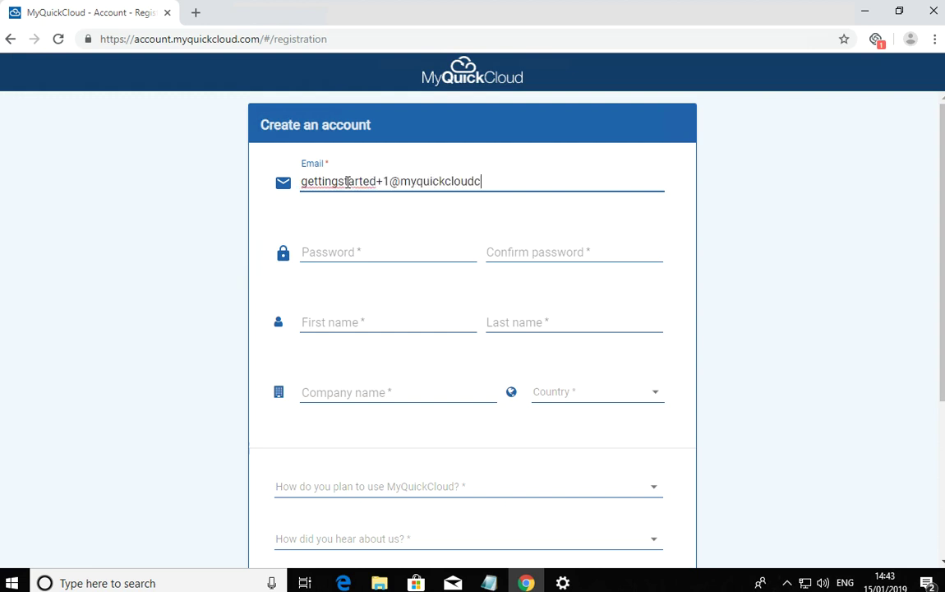
key(Tab)
text(*********)
key(Tab)
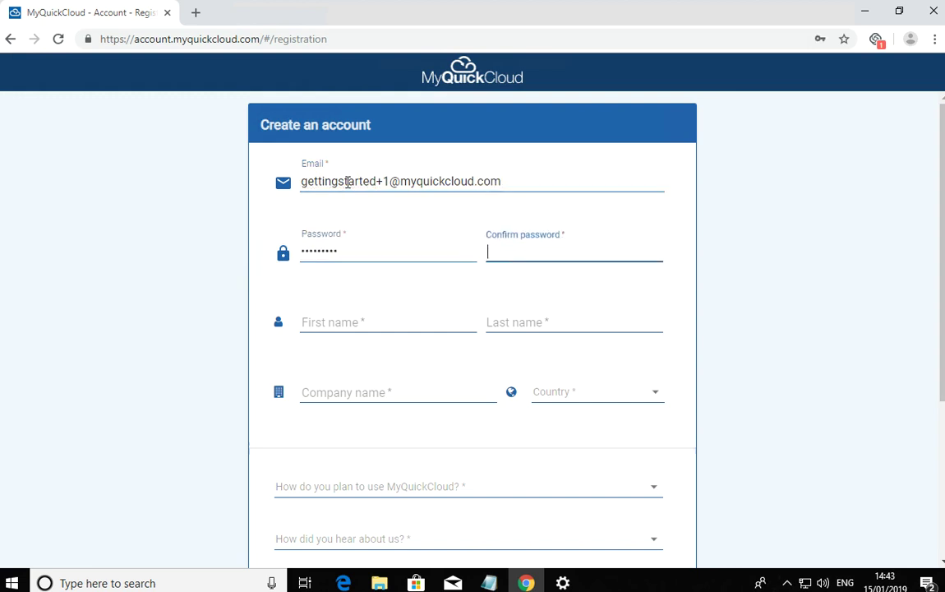
text(*********)
Fill in the first and last name, company MyQuickCloud and country United States
key(Tab)
text(D)
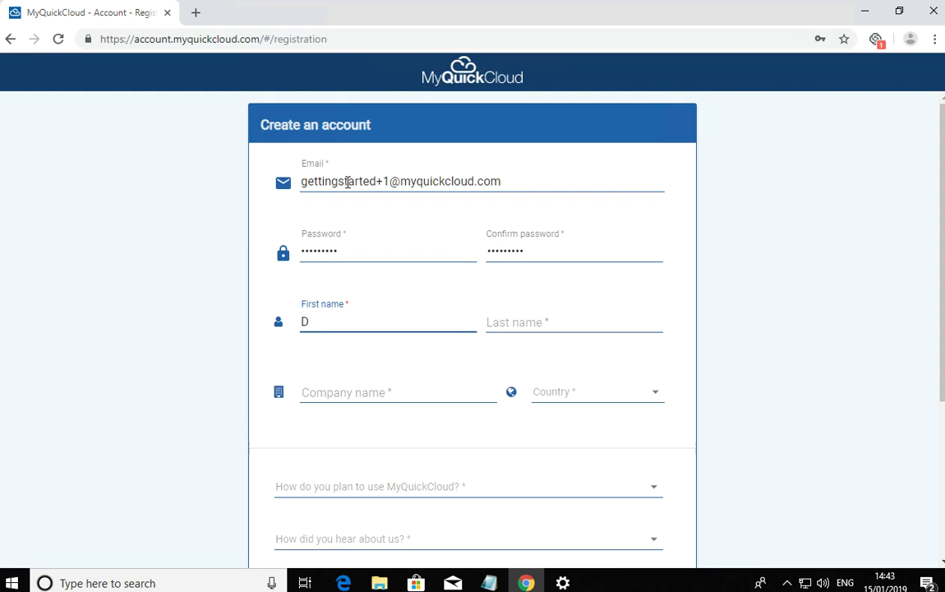
key(BackSpace)
text(Getting)
key(Tab)
text(Started)
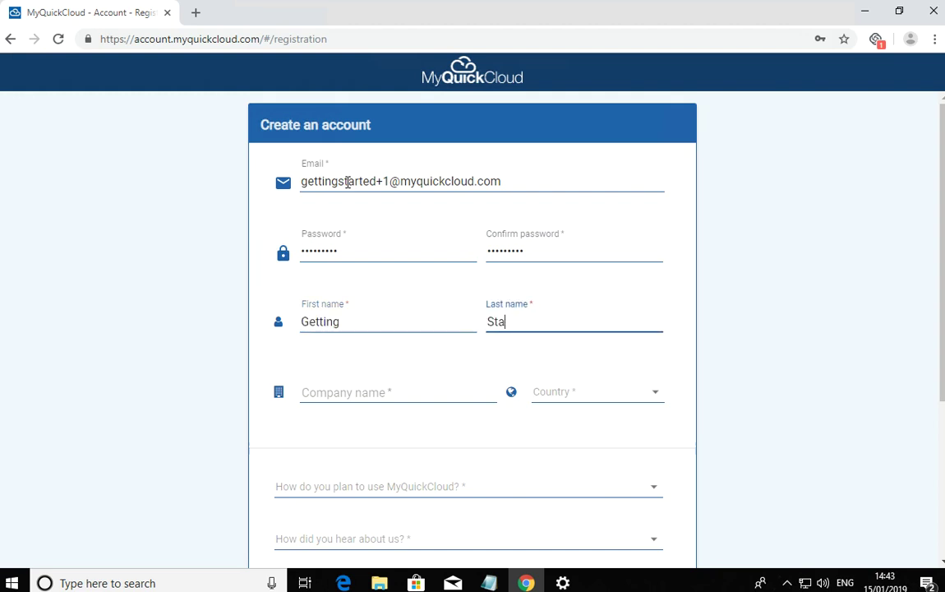
key(Tab)
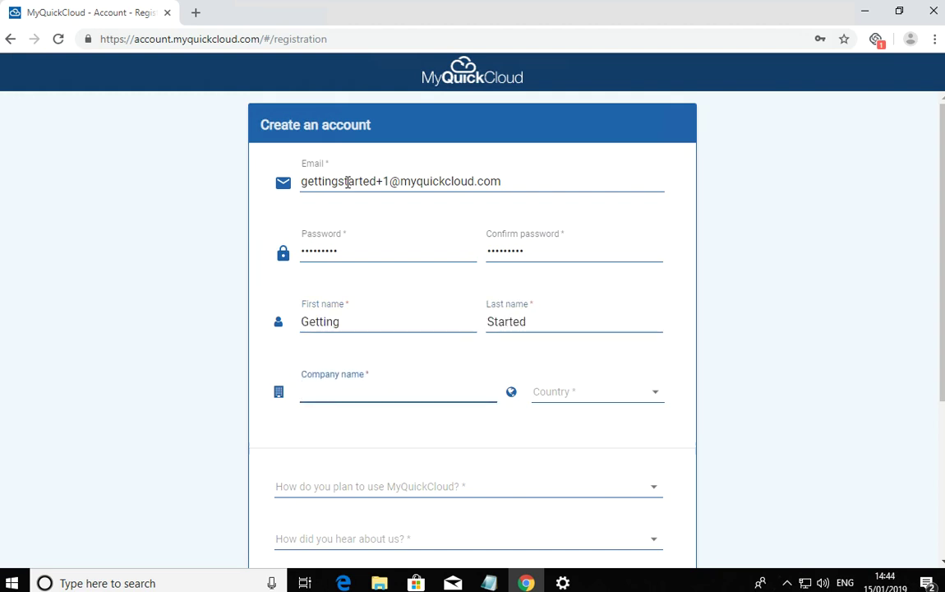
text(MyQuickCloud)
click(629, 401)
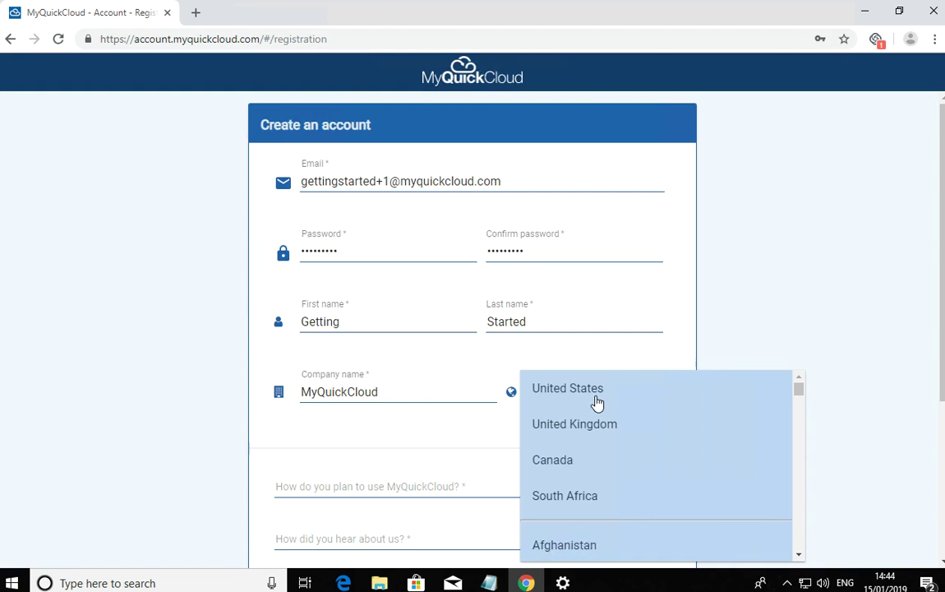
click(598, 397)
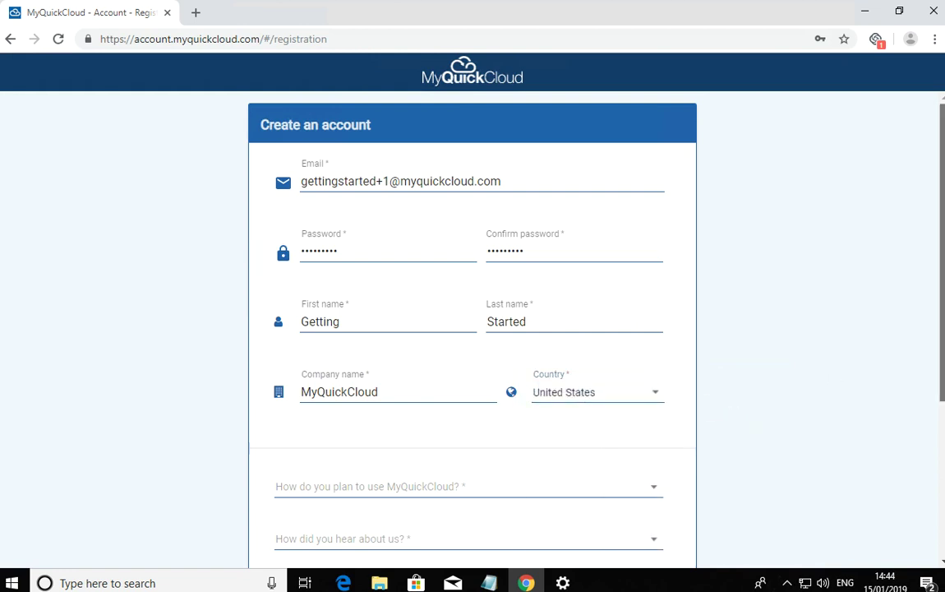
Set the planned usage to sharing specific desktop applications remotely
scroll(461, 478, down, 1)
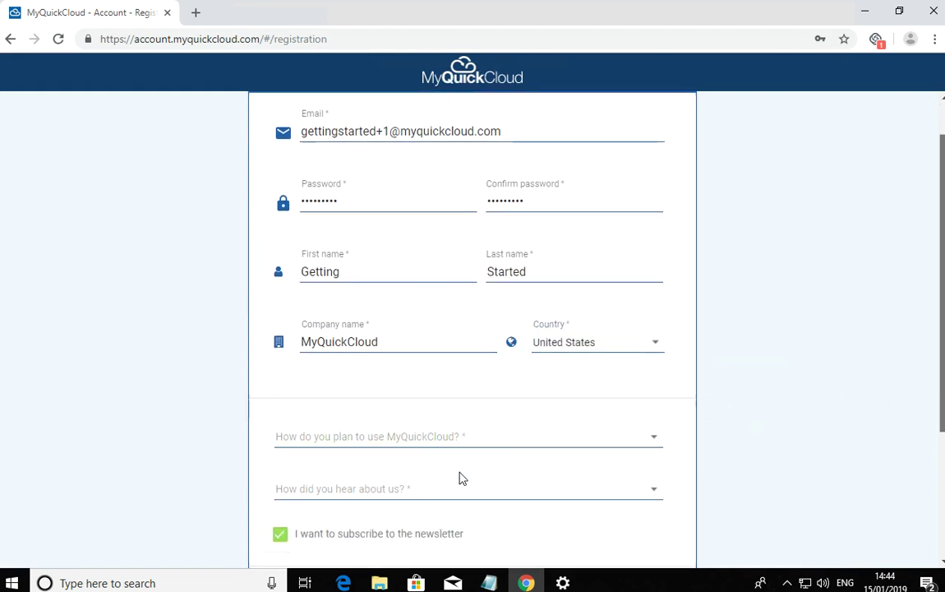
click(423, 431)
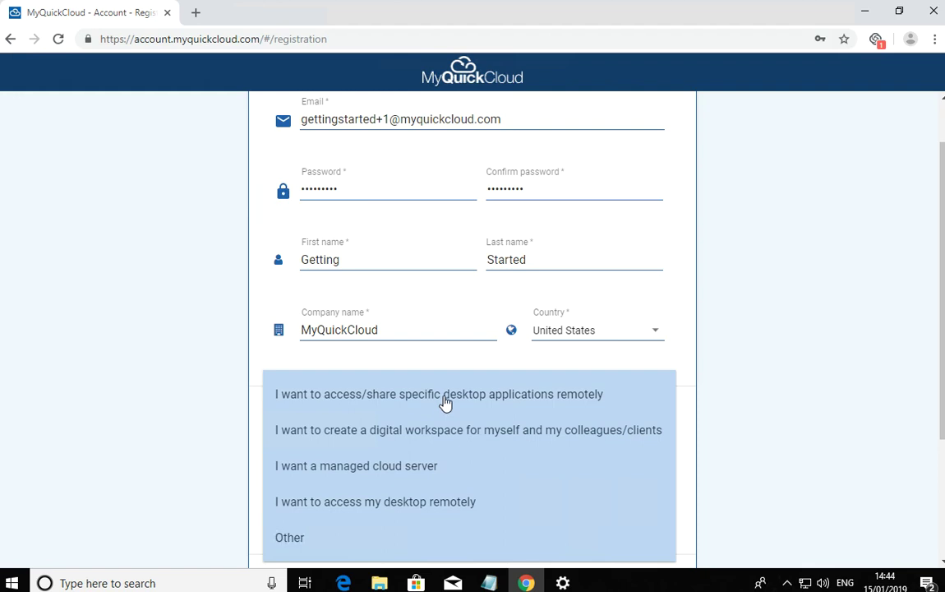
click(510, 402)
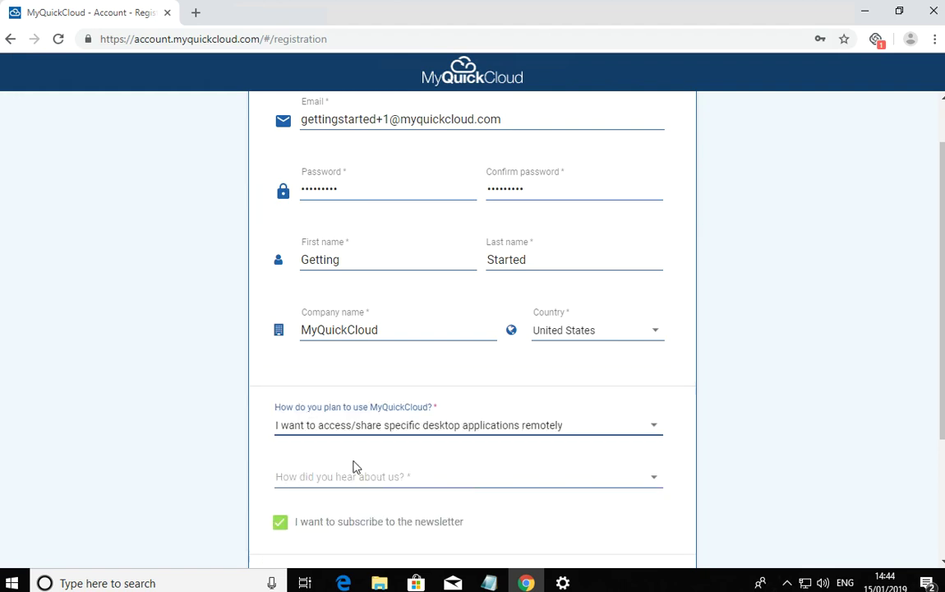
Choose Search engine as the referral source and submit with CREATE ACCOUNT
click(355, 485)
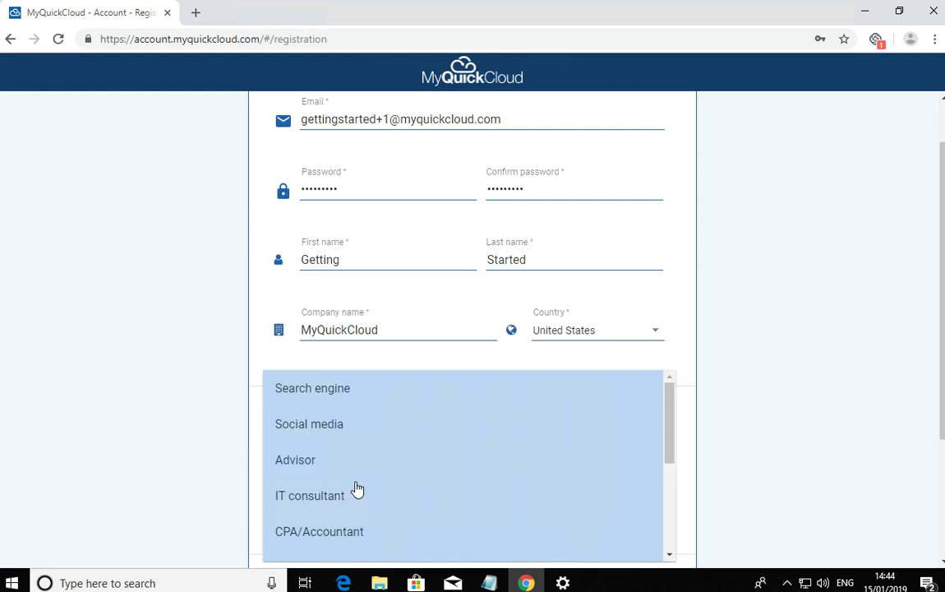
click(304, 397)
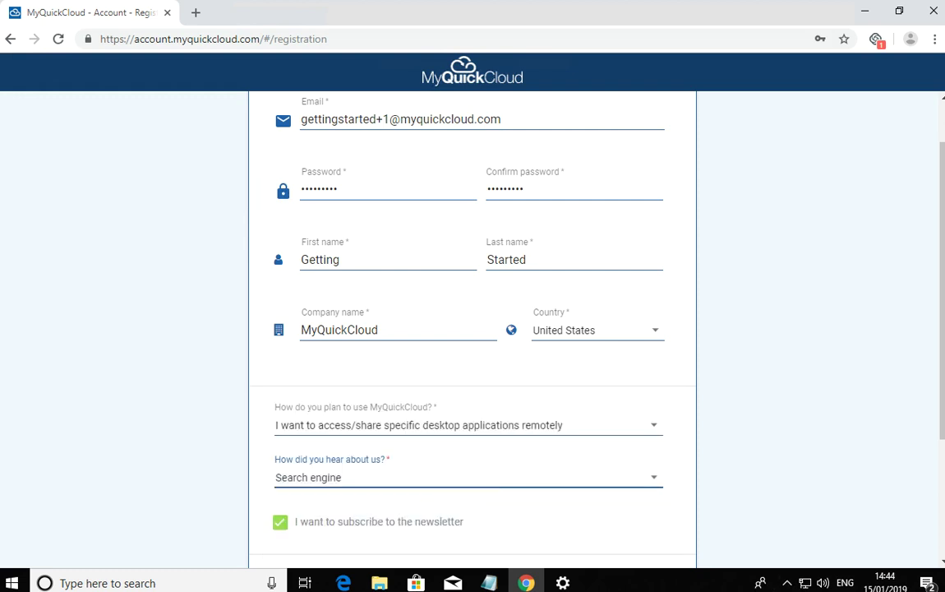
scroll(928, 465, down, 3)
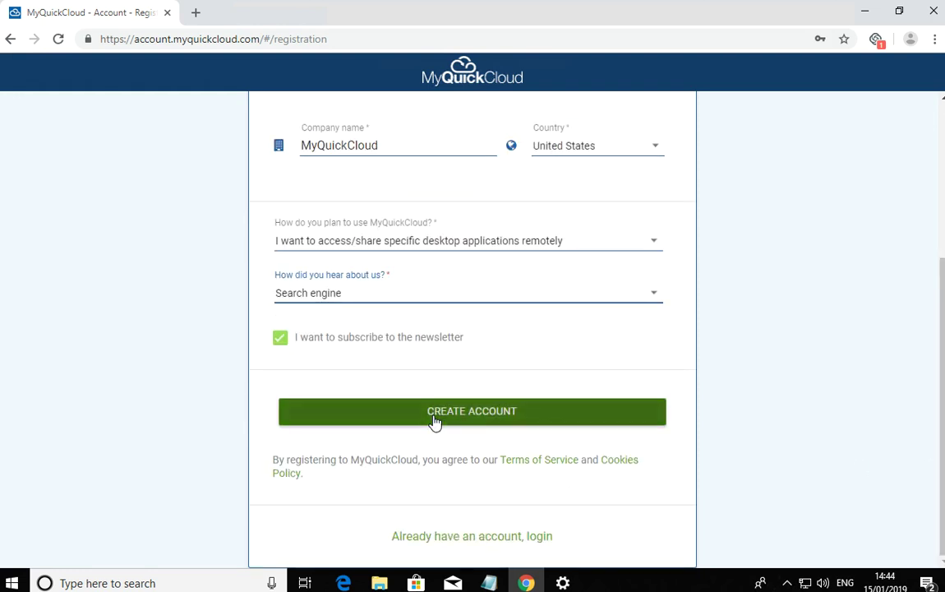
click(435, 420)
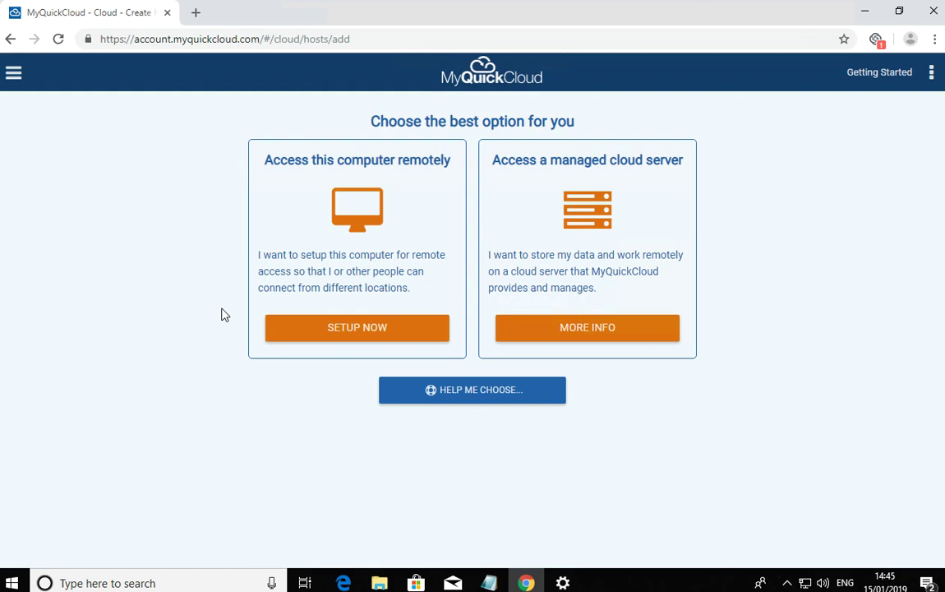
Continue once account creation finishes to reach the 'Choose the best option for you' page
click(486, 395)
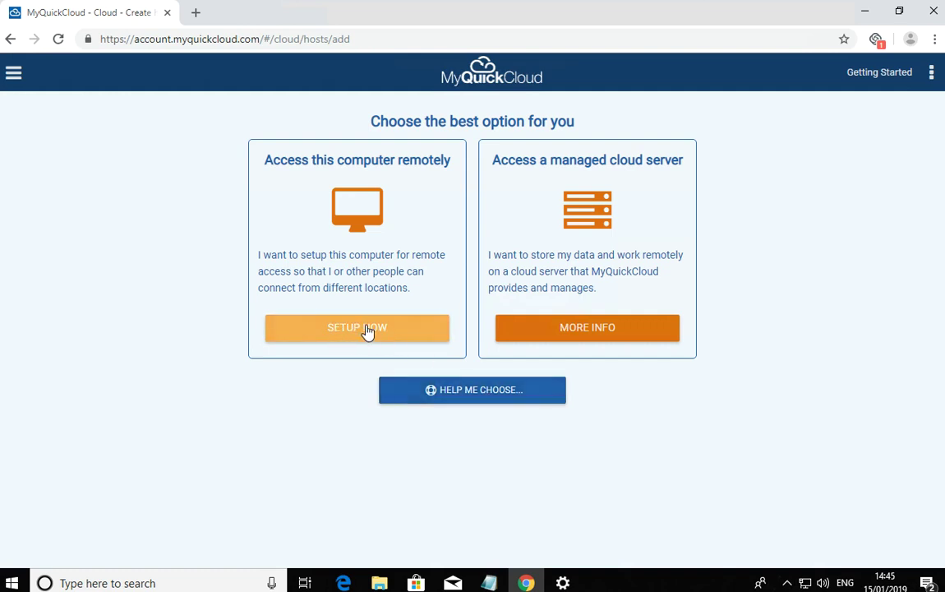
Choose SETUP NOW under 'Access this computer remotely' and run the downloaded MyQuickCloud Host installer
click(356, 338)
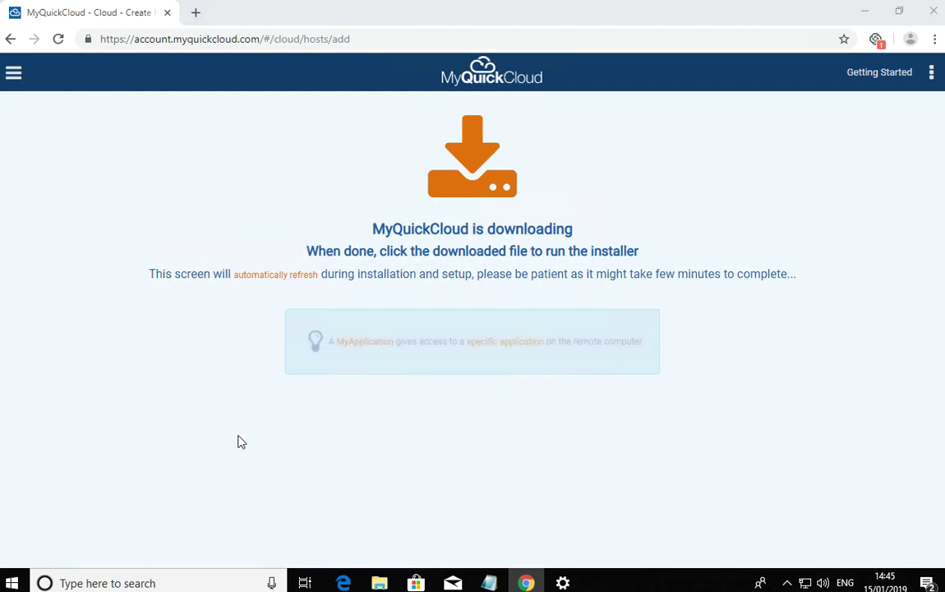
click(273, 449)
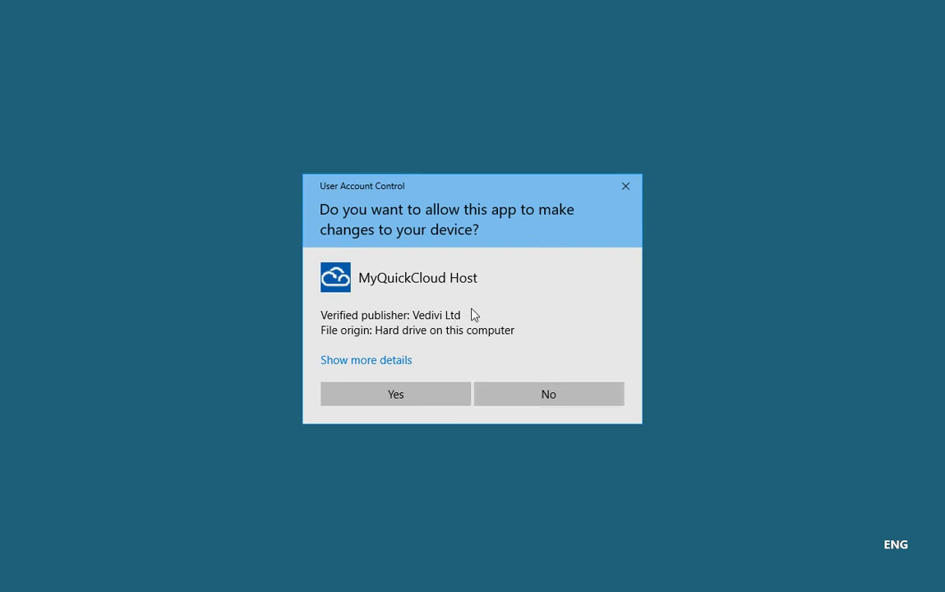
Approve the Windows permission prompt so the MyQuickCloud Host installer can make changes
click(405, 400)
click(396, 394)
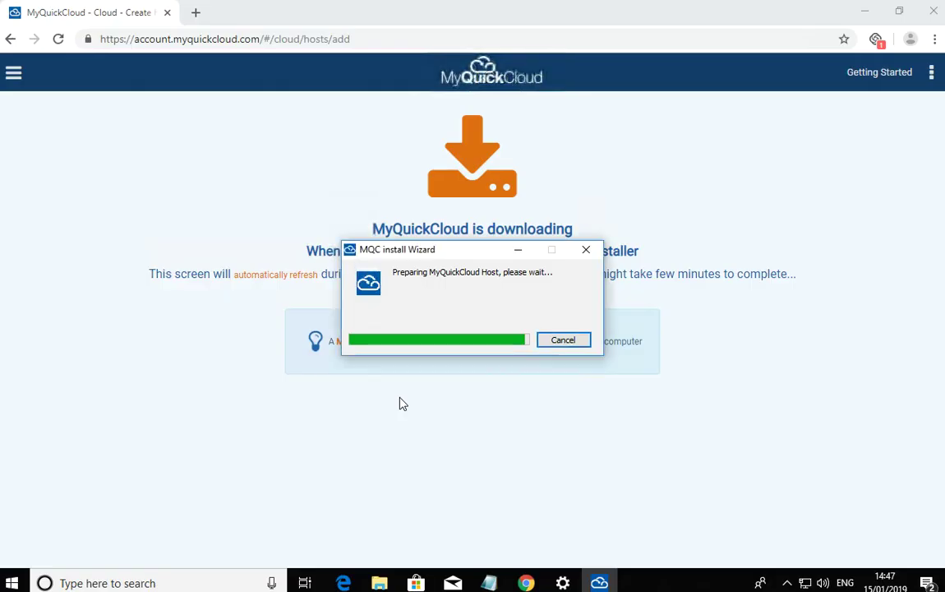